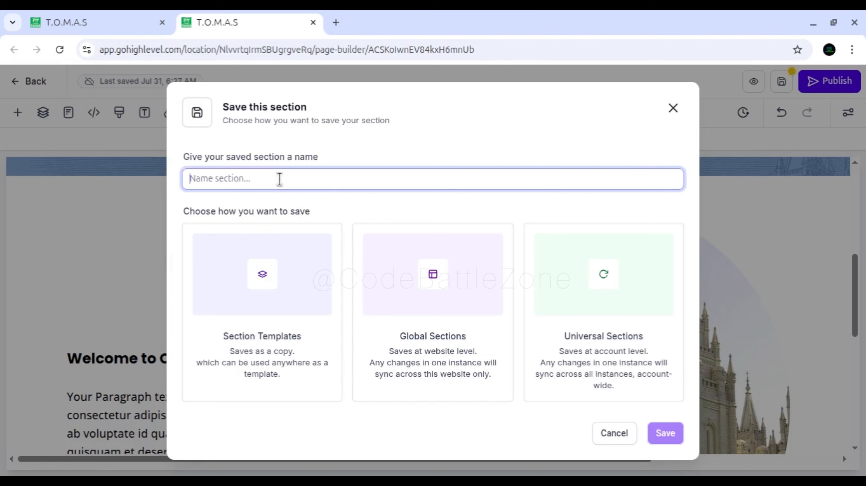
Save the section as a Global Section named "Welcome Section".
text(Welcome Section)
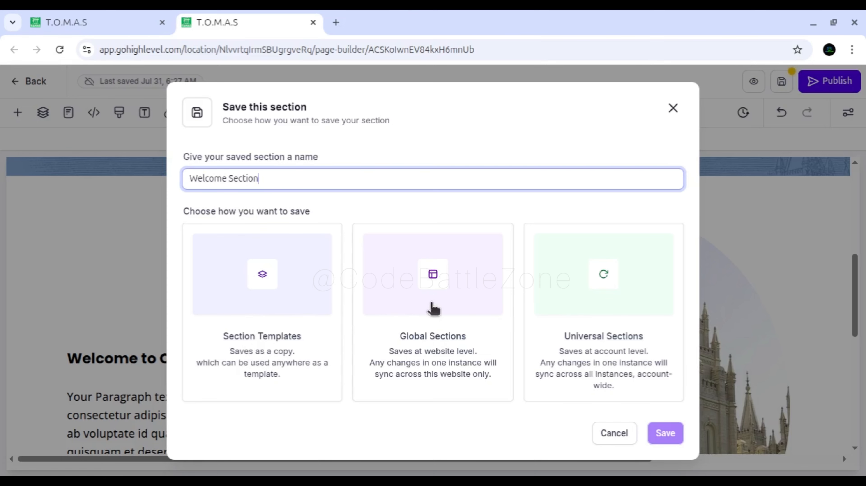
click(416, 309)
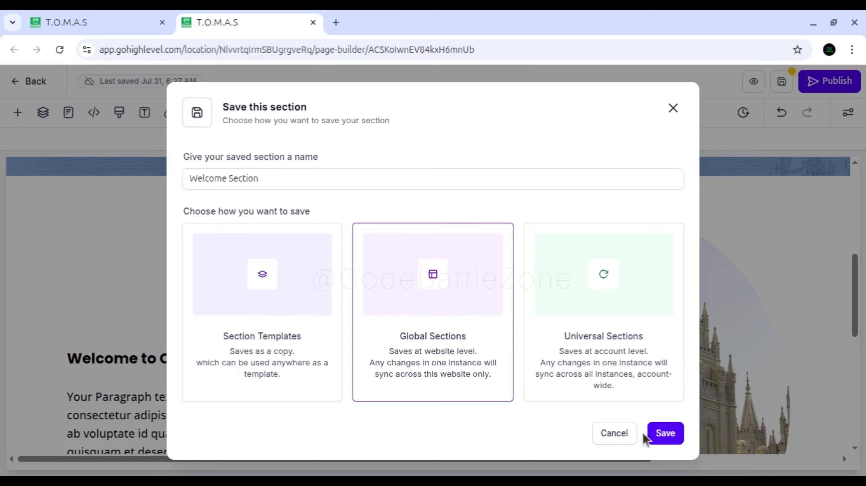
click(664, 433)
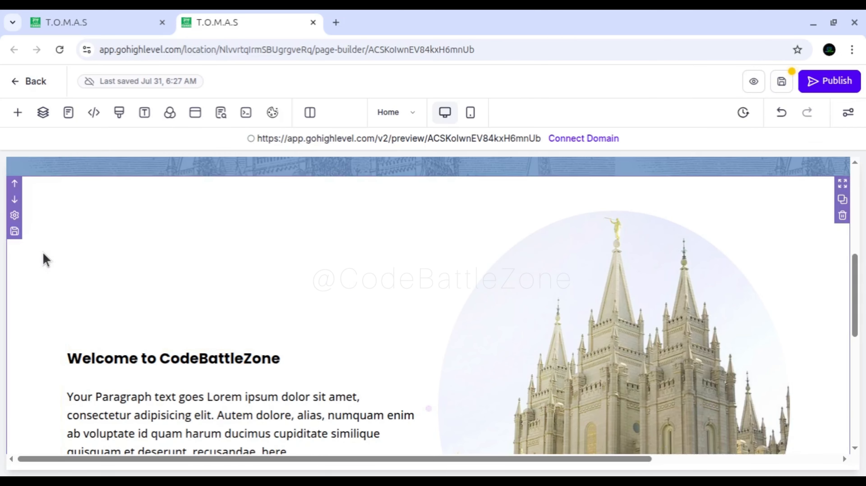
Check the saved Global Sections list for the new Welcome Section and close the list.
scroll(31, 228, up, 2)
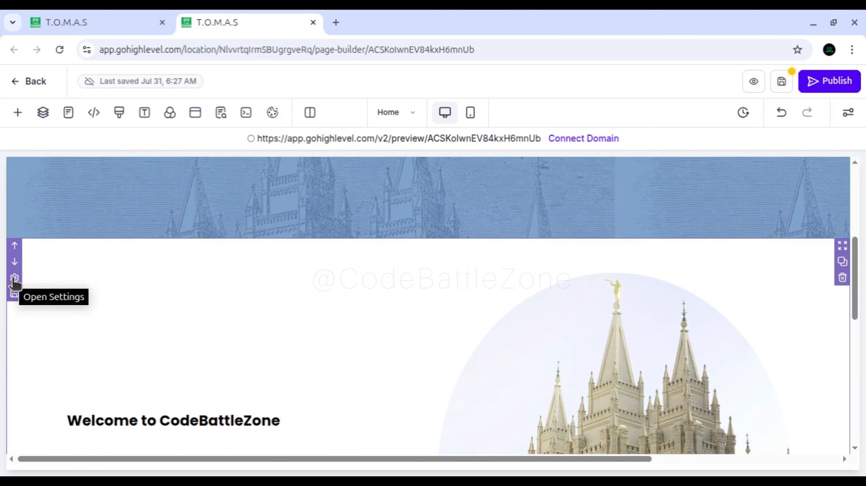
click(17, 113)
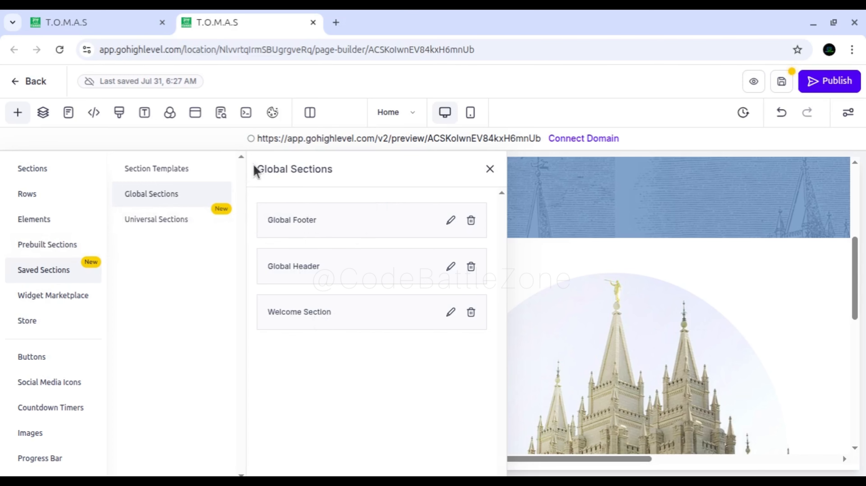
drag(256, 170, 352, 176)
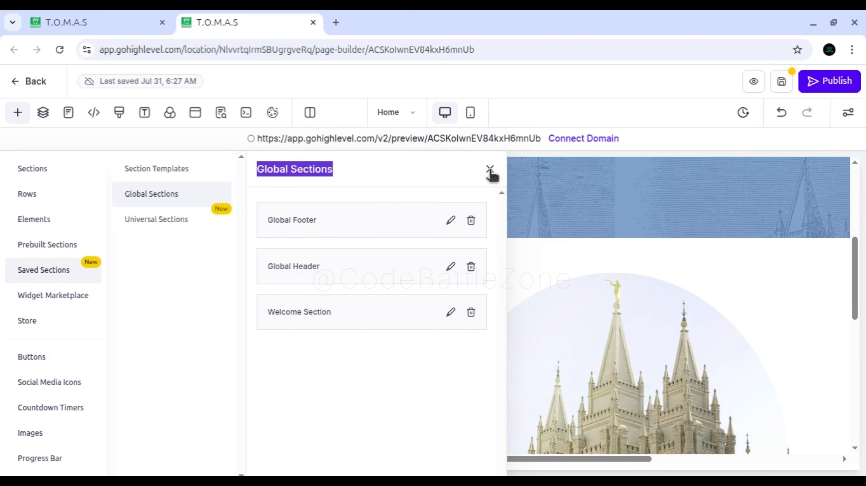
click(489, 169)
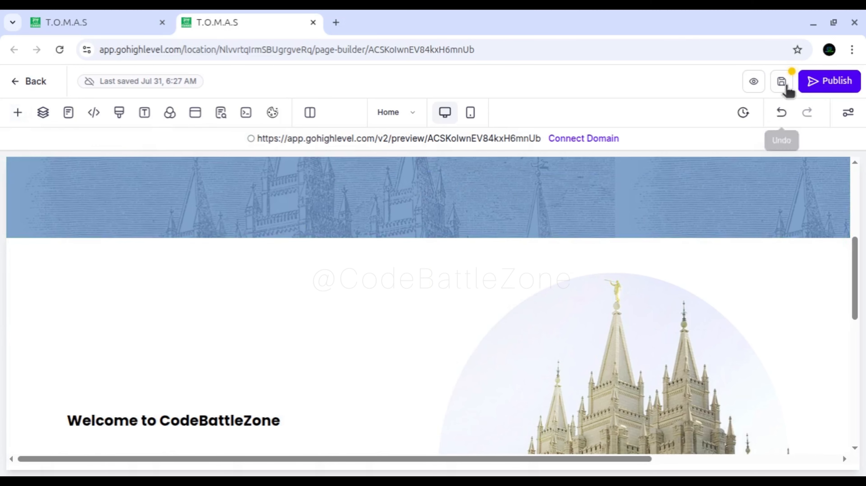
Save the Home page, dismiss the SEO Meta Data settings and return to the website's page list.
click(782, 84)
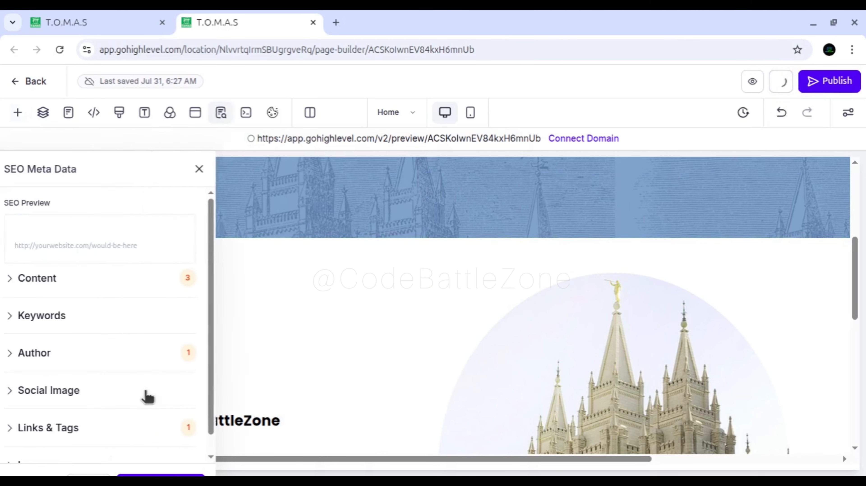
click(205, 169)
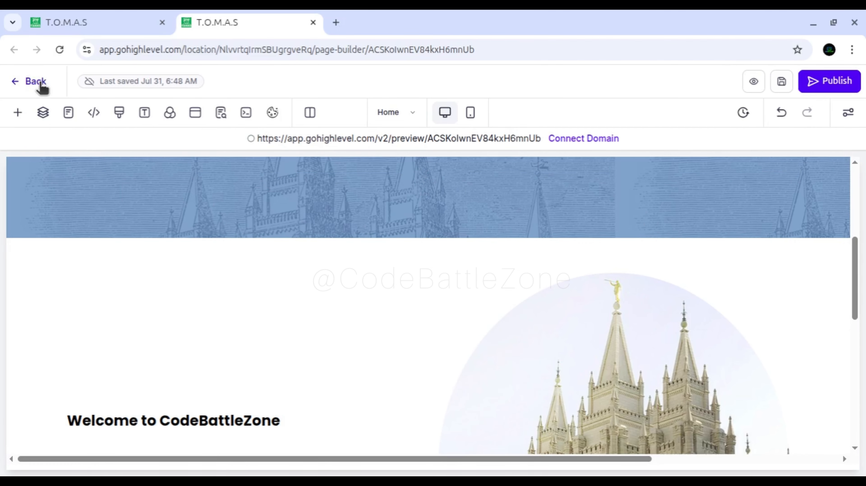
click(38, 83)
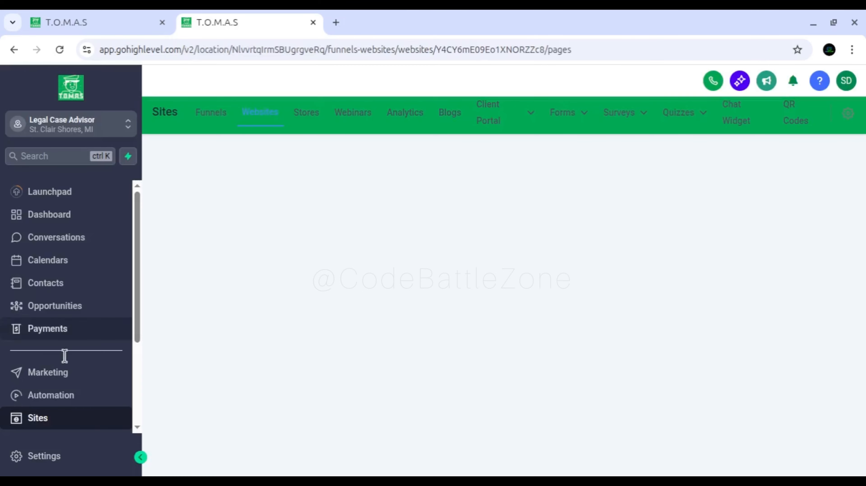
Open the About Us page for editing in a new tab and review its sections from header to footer.
scroll(64, 356, down, 2)
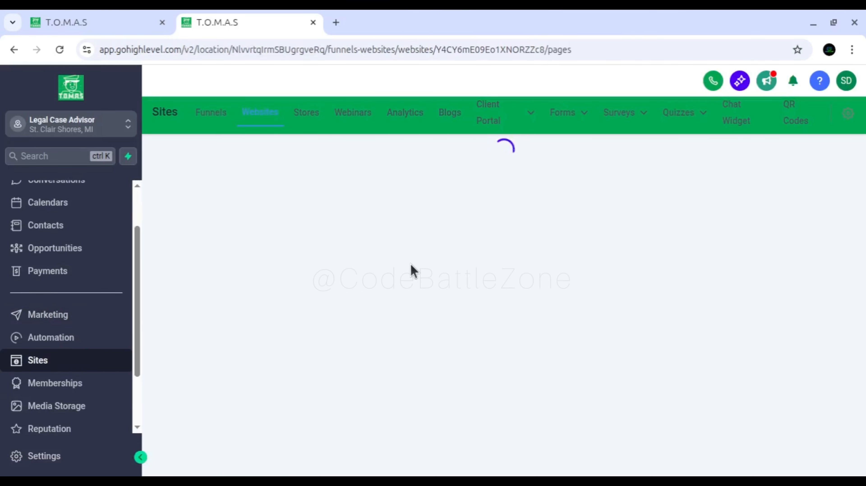
click(388, 401)
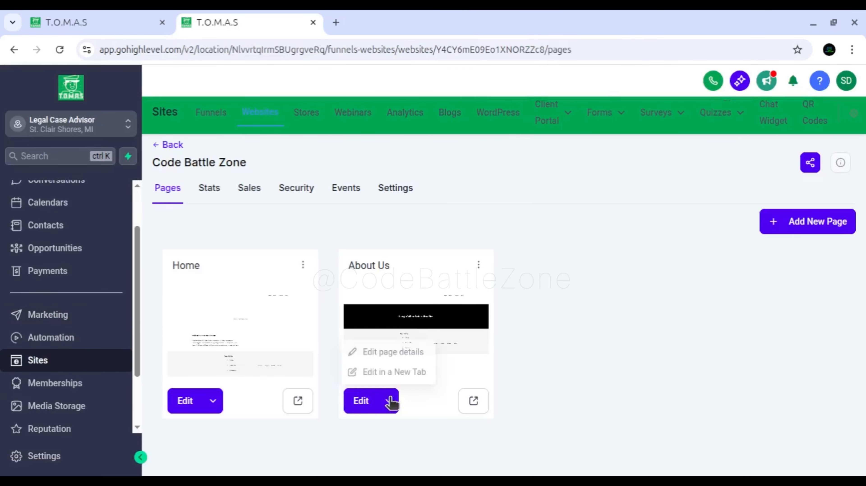
click(388, 371)
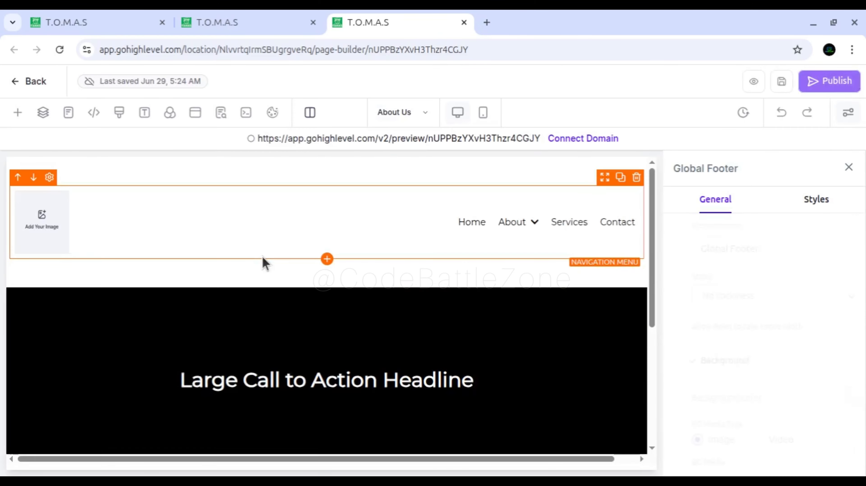
click(847, 168)
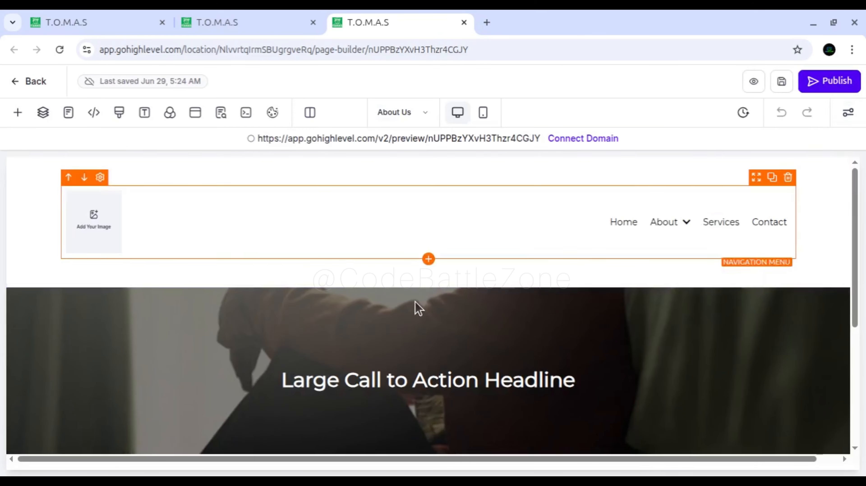
scroll(372, 325, down, 1)
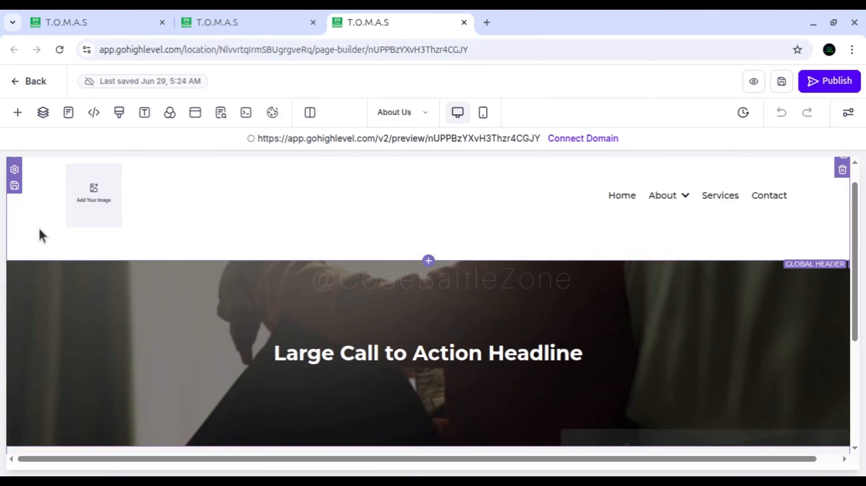
scroll(50, 238, down, 5)
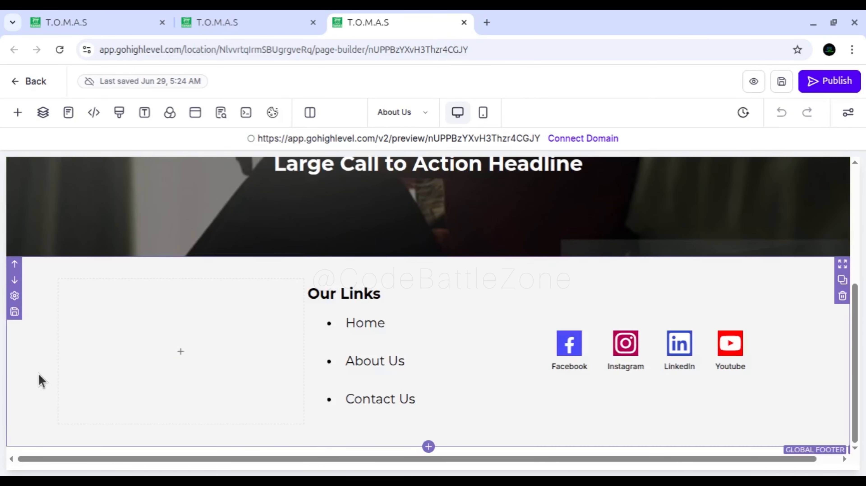
scroll(44, 383, up, 5)
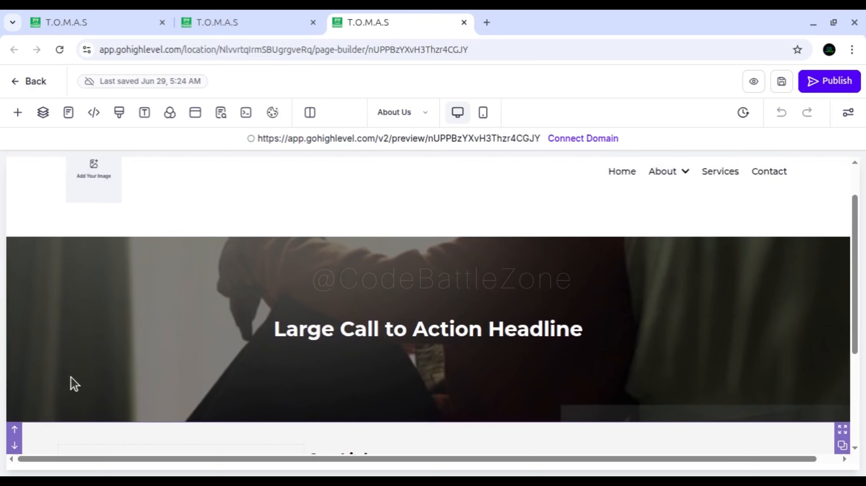
scroll(207, 303, up, 2)
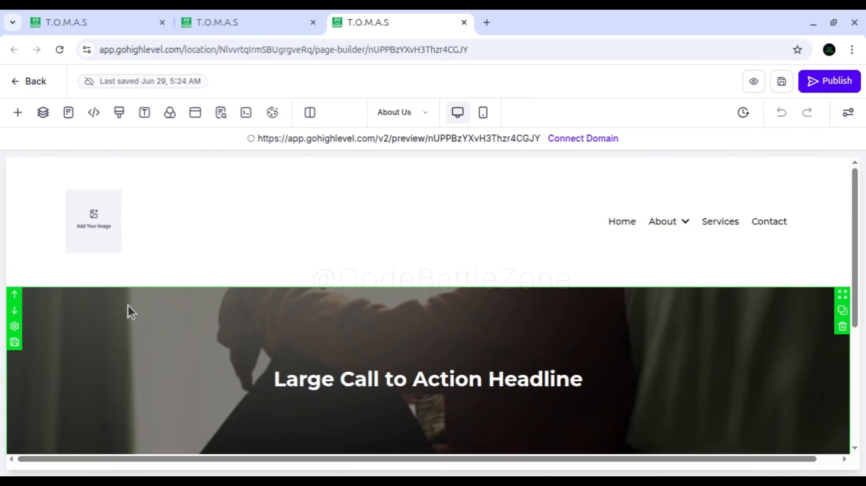
scroll(131, 313, down, 3)
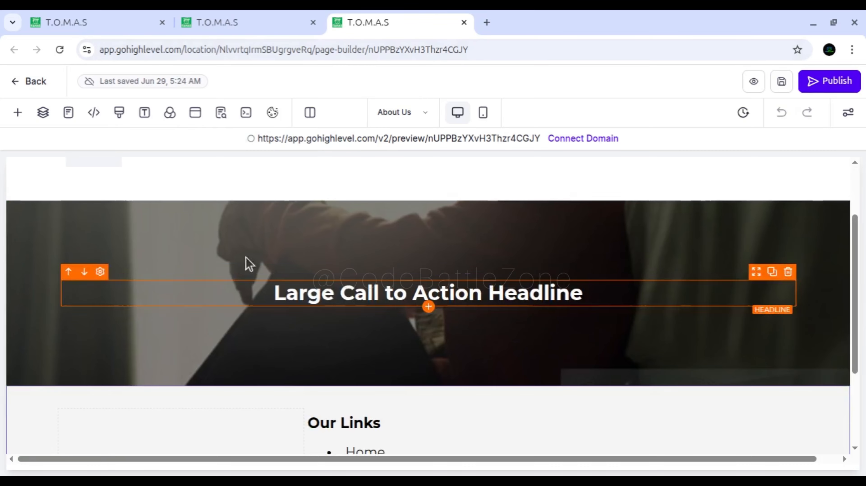
Preview the Home page from the page list and examine the headline of its welcome section.
click(222, 24)
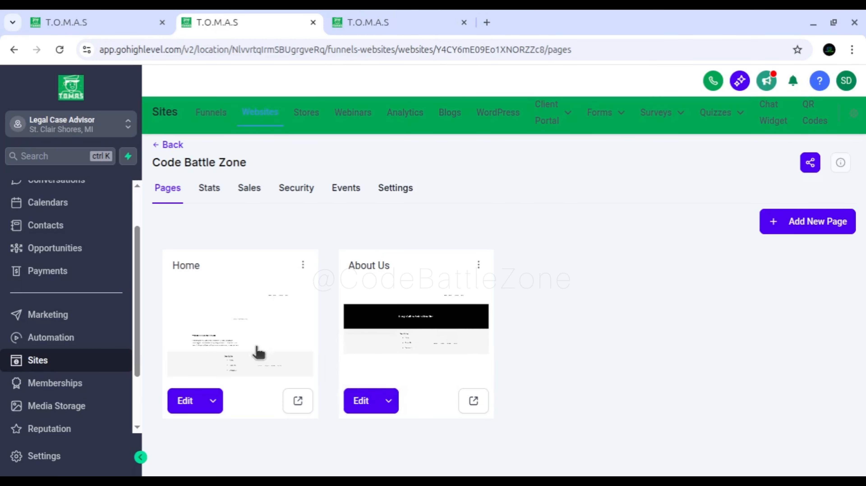
click(297, 401)
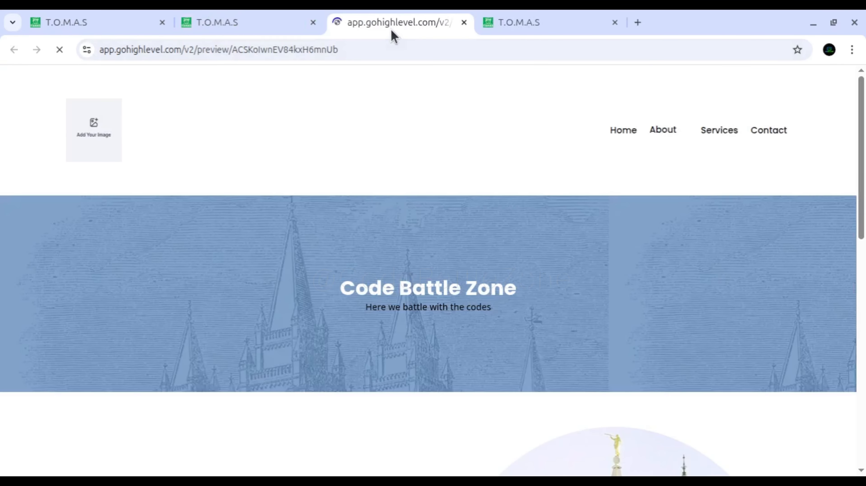
scroll(317, 309, down, 6)
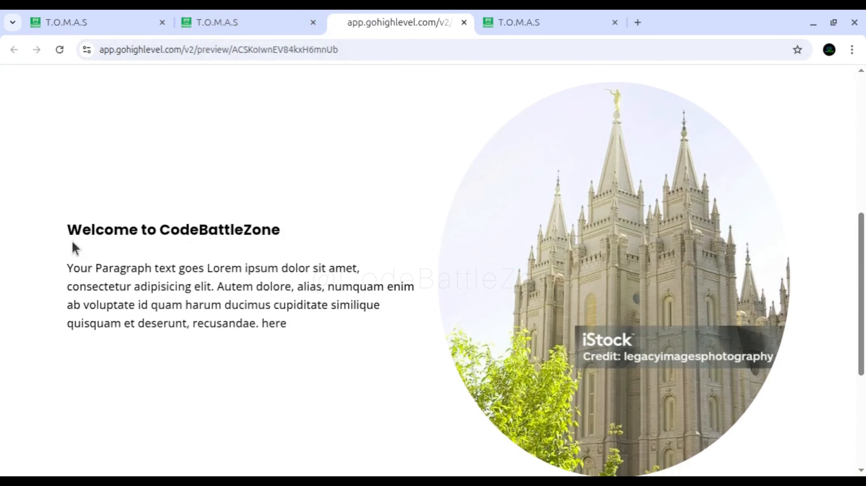
drag(70, 229, 275, 222)
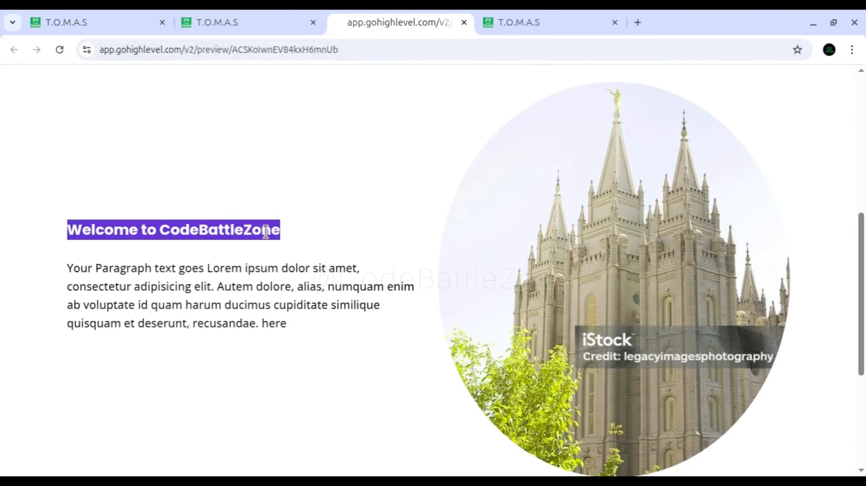
click(265, 232)
Insert the saved global Welcome Section into the About Us page between the call-to-action section and the footer.
click(533, 22)
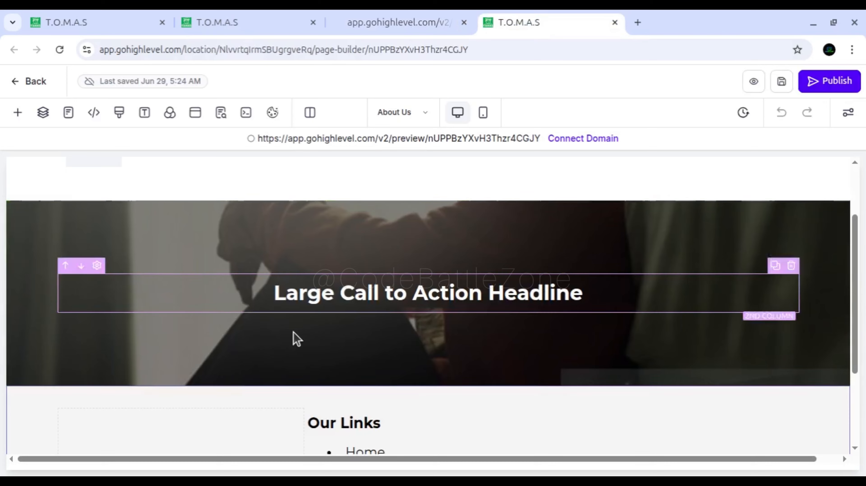
scroll(297, 339, down, 3)
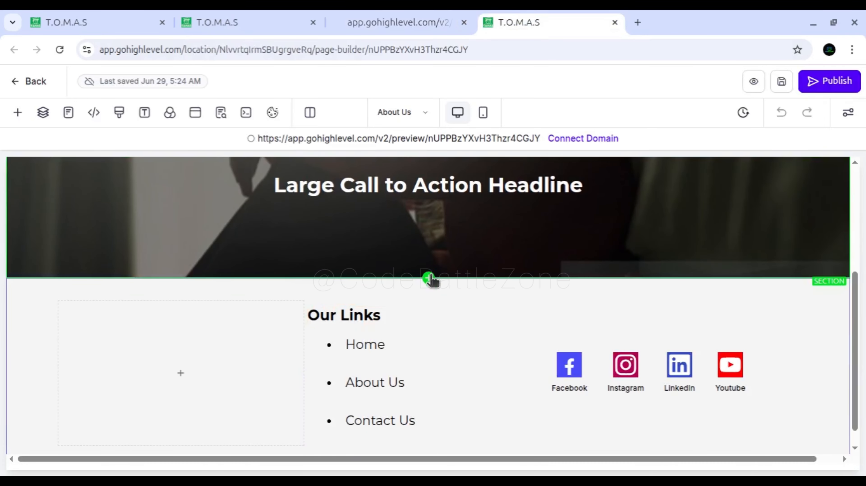
click(428, 279)
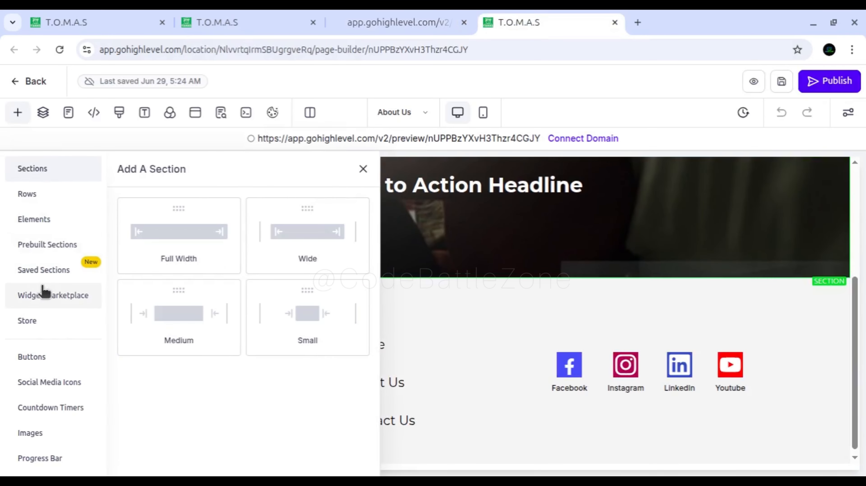
click(43, 270)
click(160, 196)
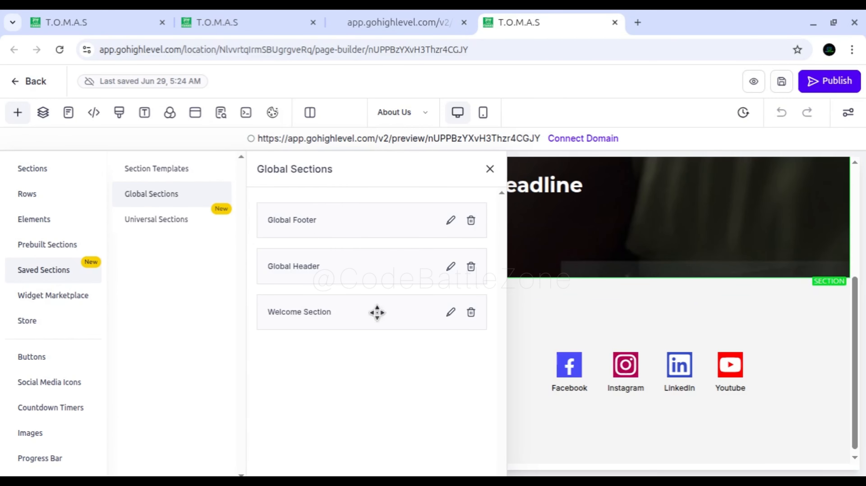
drag(361, 317, 548, 303)
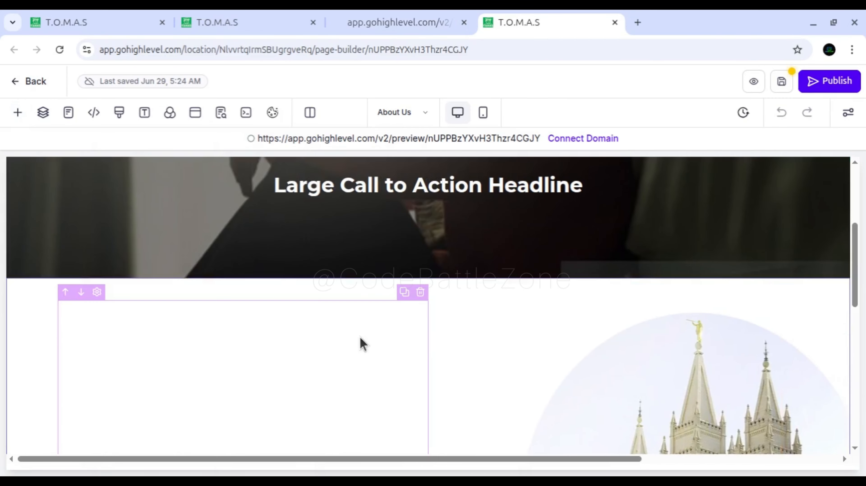
Append "-- Updated" to the "Welcome to CodeBattleZone" sub-headline in the inserted section and close its settings.
scroll(353, 345, down, 4)
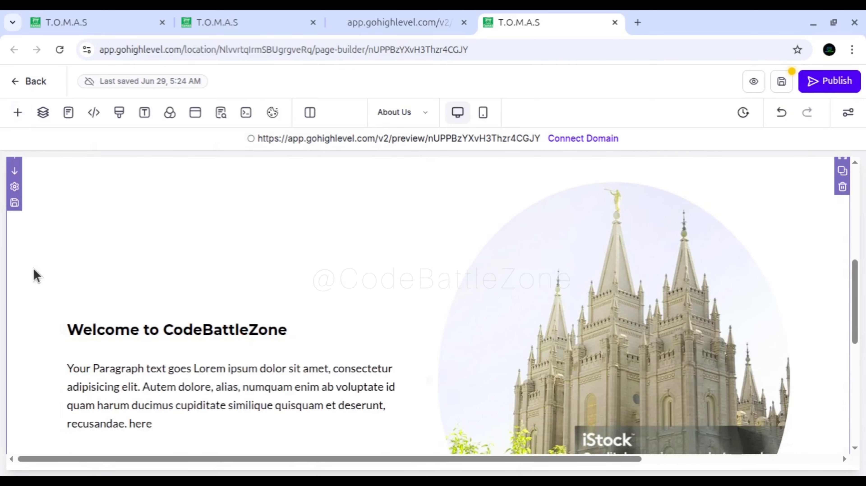
click(177, 328)
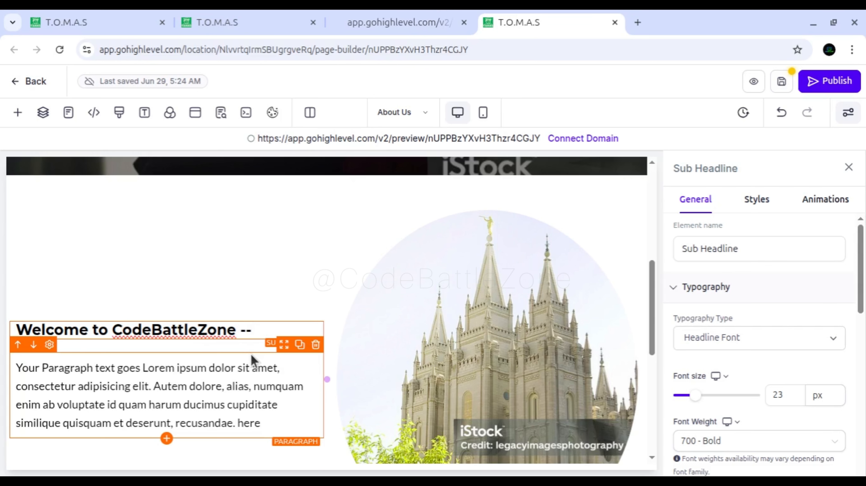
text(-- Updated)
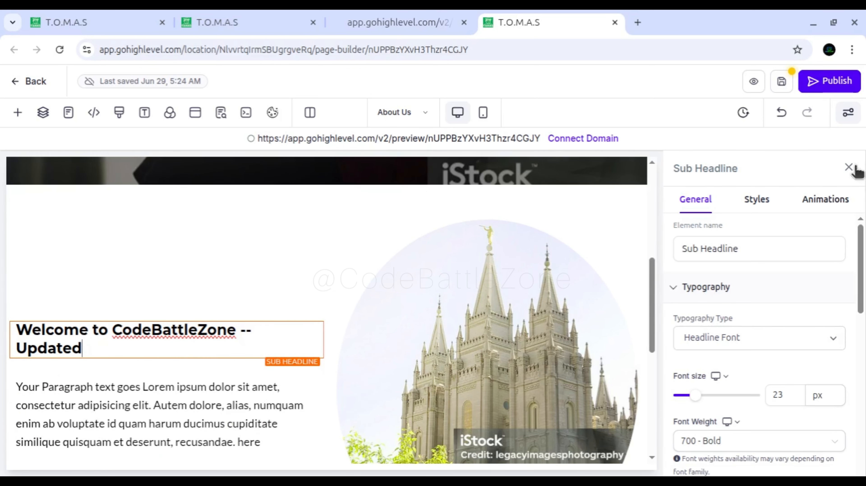
click(848, 167)
scroll(303, 371, down, 1)
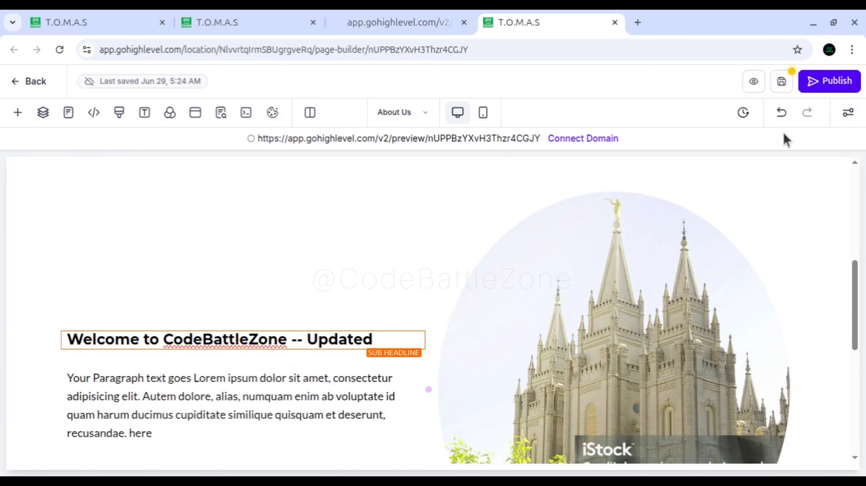
Save the About Us page, accept syncing the global section changes and dismiss the SEO Meta Data settings.
click(781, 82)
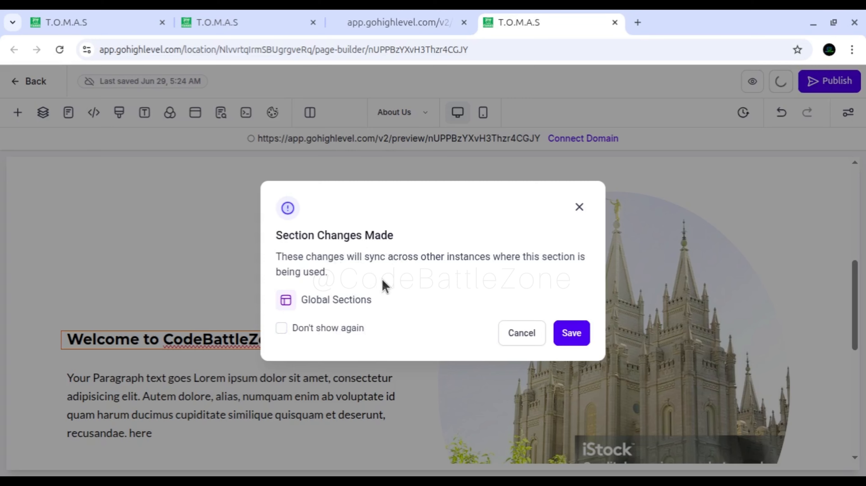
click(576, 341)
click(206, 169)
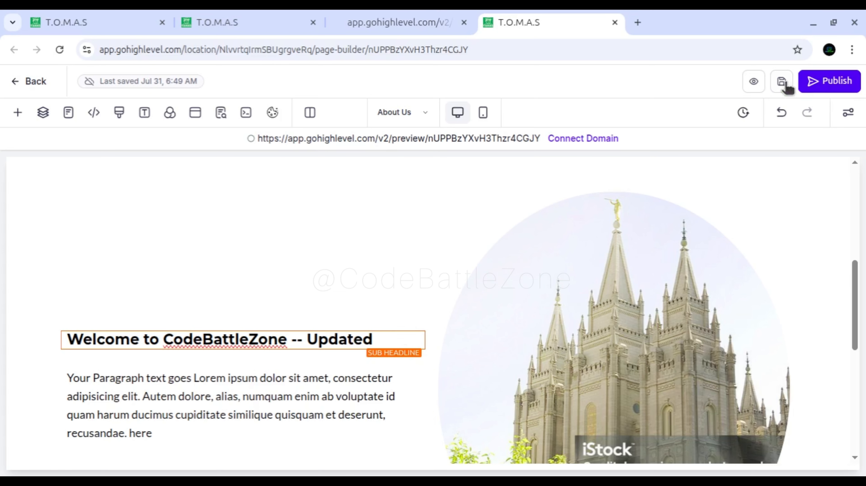
Reload the Home page preview and check whether its welcome headline shows the edit made on the About Us page.
click(392, 24)
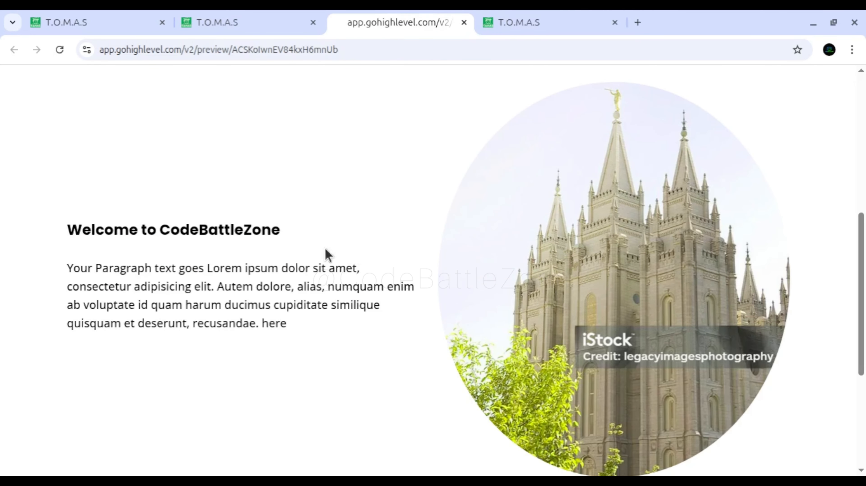
scroll(305, 257, up, 2)
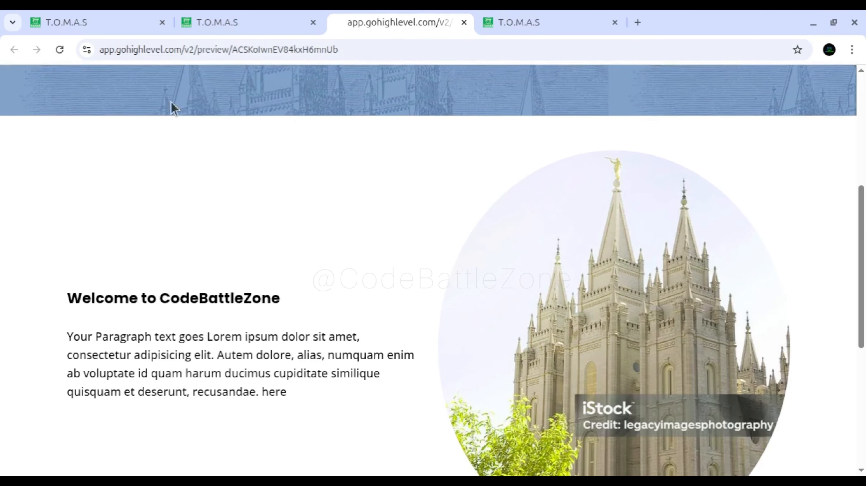
click(59, 50)
triple_click(309, 298)
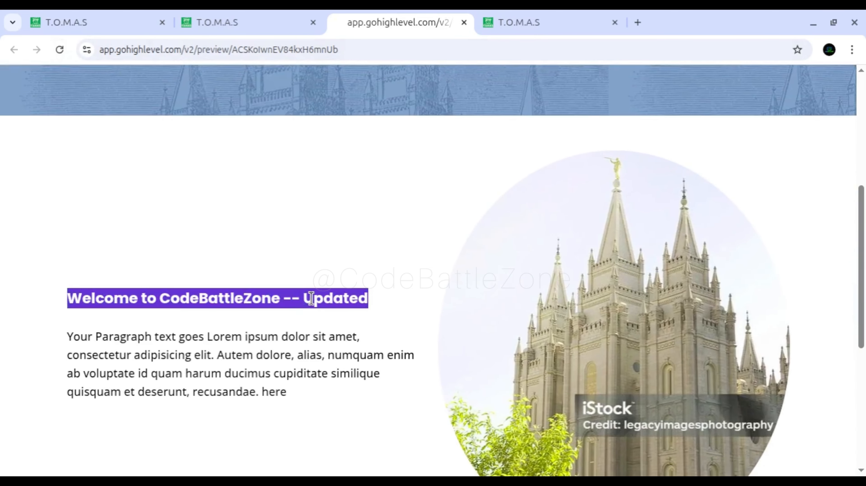
click(523, 14)
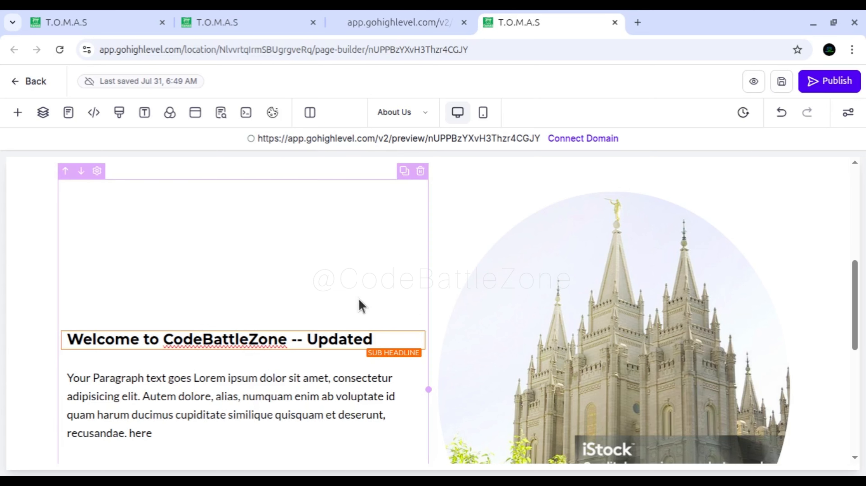
scroll(359, 300, up, 1)
scroll(357, 299, up, 1)
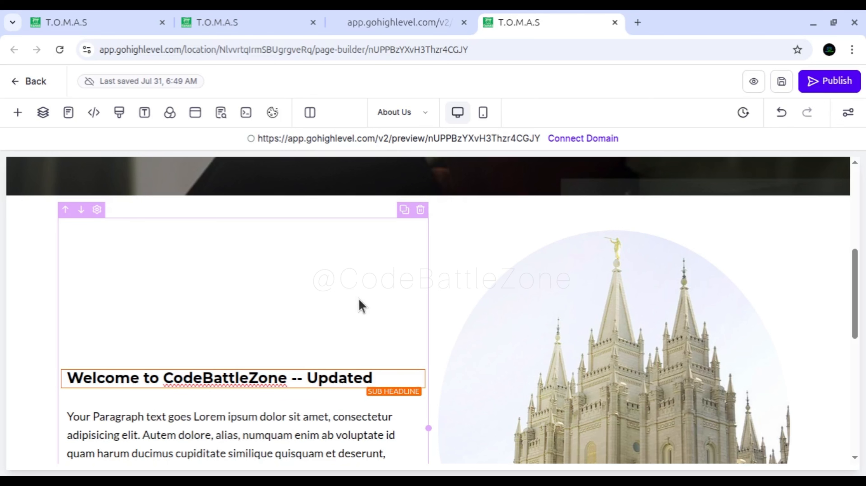
Go to the websites list, open the Website Designer site and open its Home page in the page builder.
click(262, 27)
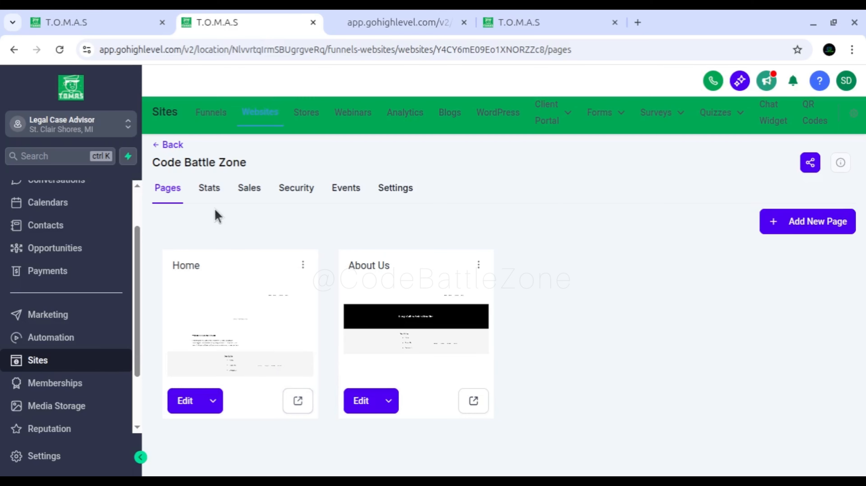
click(258, 116)
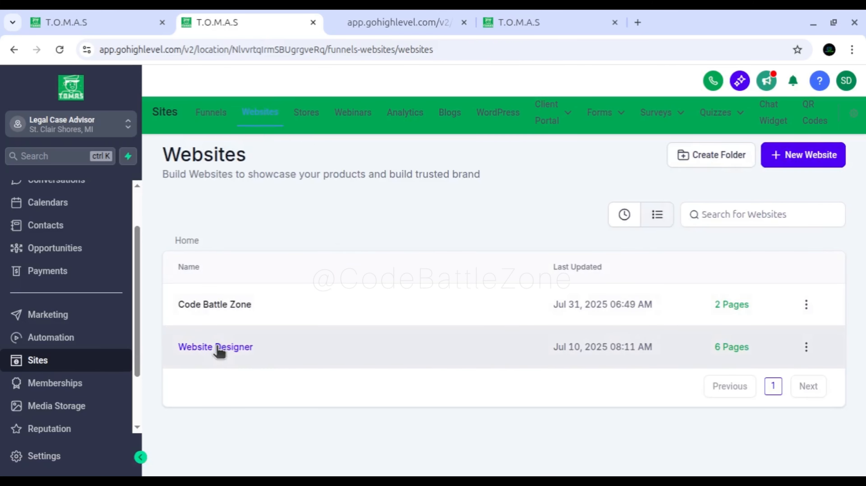
click(220, 353)
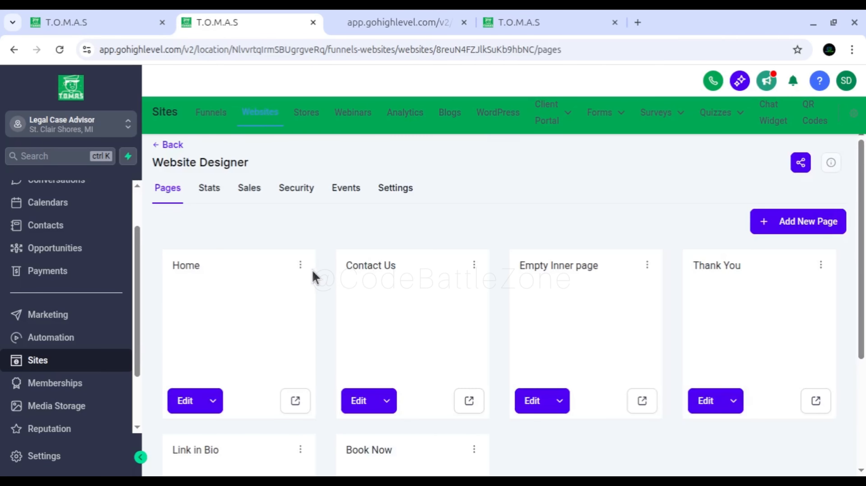
click(213, 401)
click(219, 371)
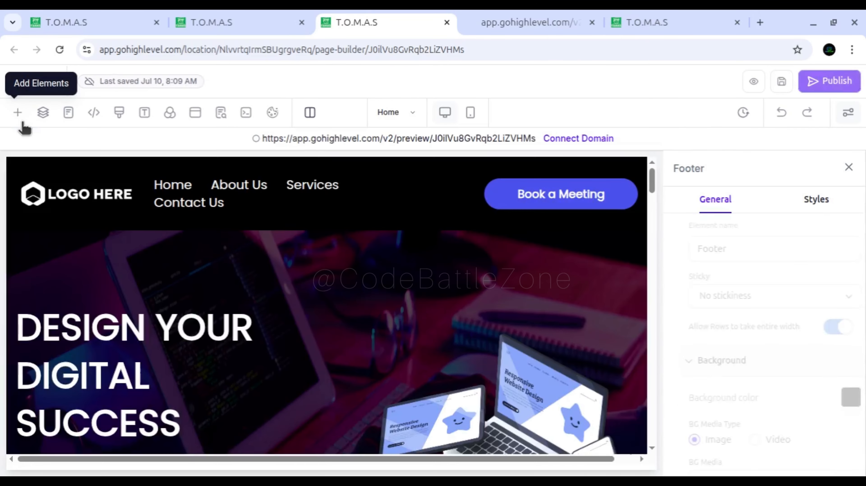
Examine the saved section templates and global sections available to the Website Designer site, and close the list.
click(19, 118)
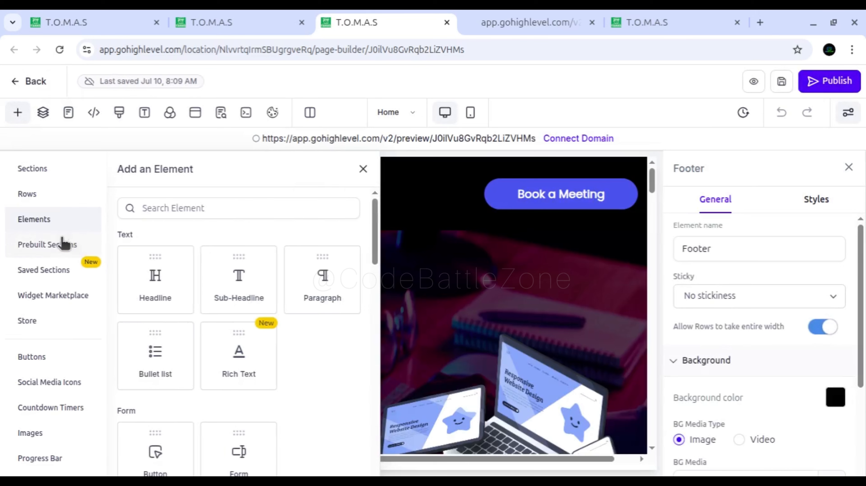
click(61, 244)
click(53, 272)
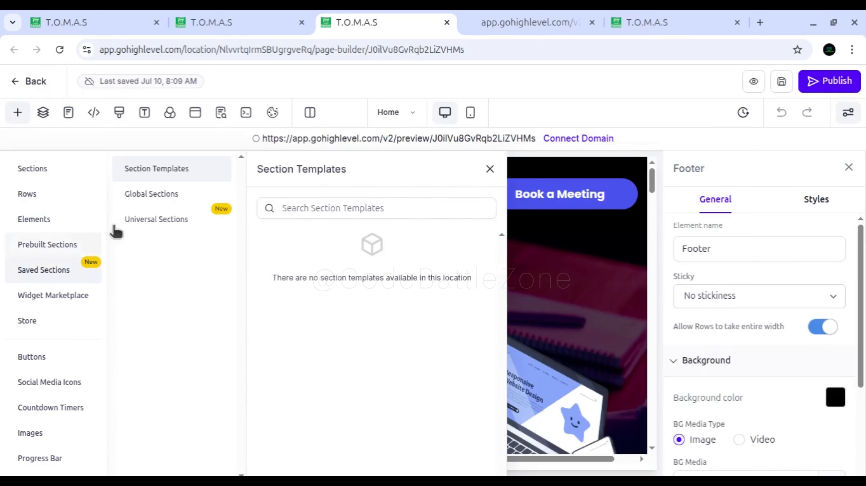
click(158, 199)
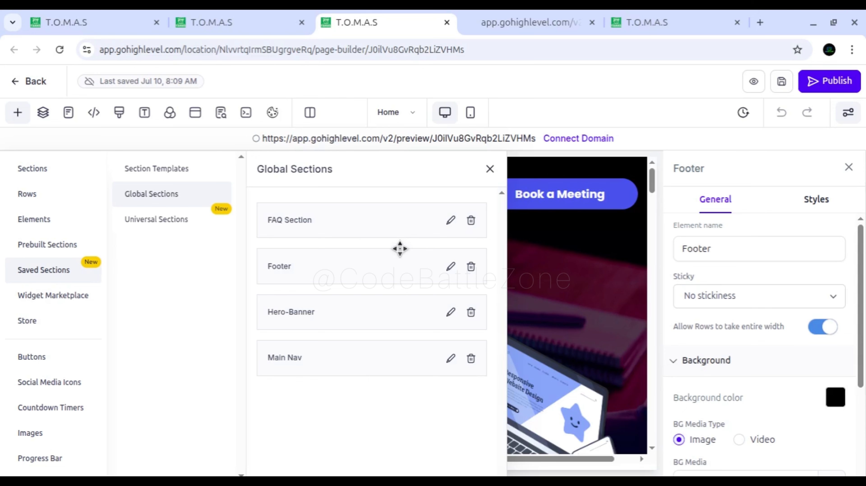
click(489, 169)
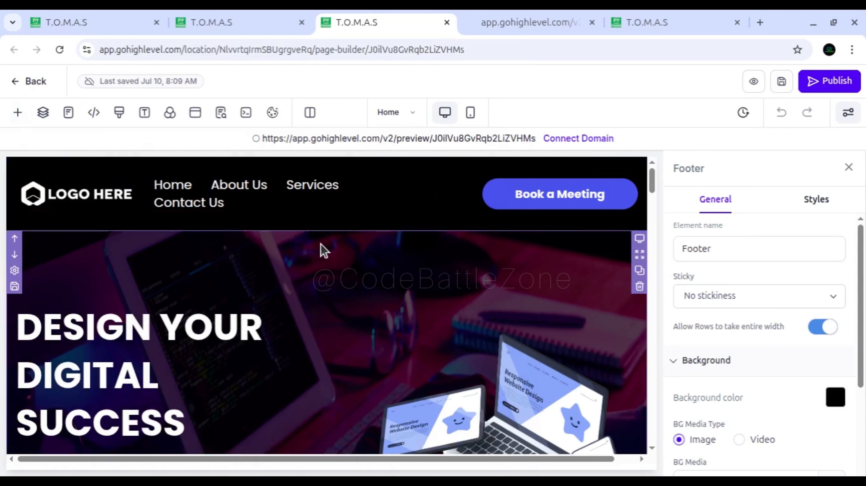
Close the Footer settings and select the "Design Your Digital Success" hero section on the Home page.
click(849, 168)
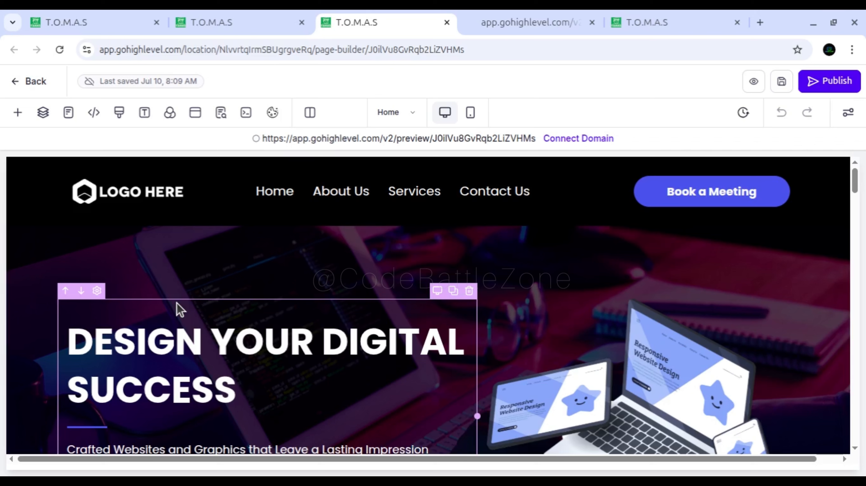
scroll(180, 309, down, 3)
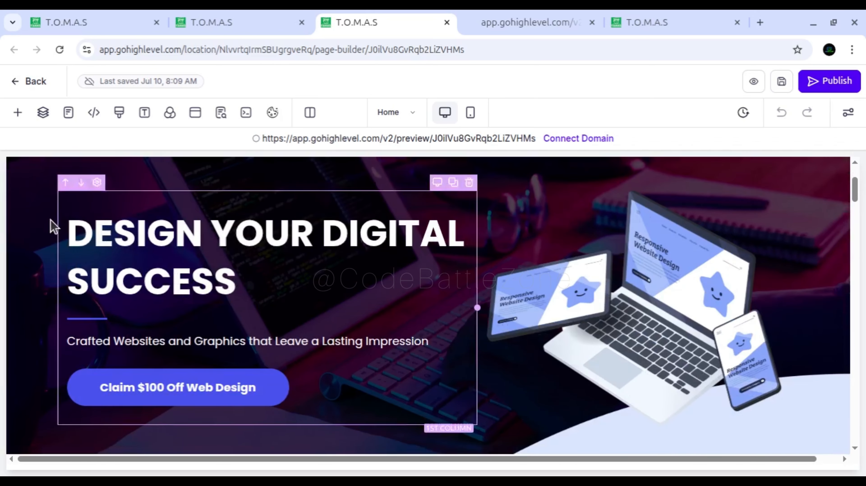
click(58, 226)
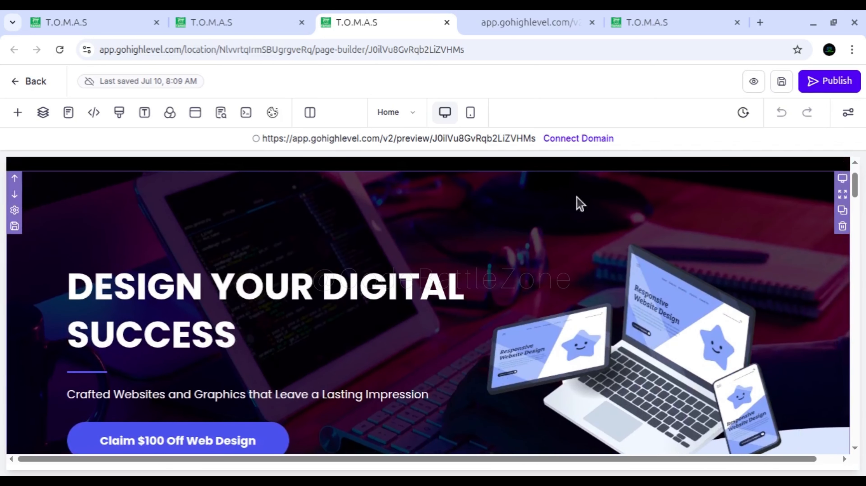